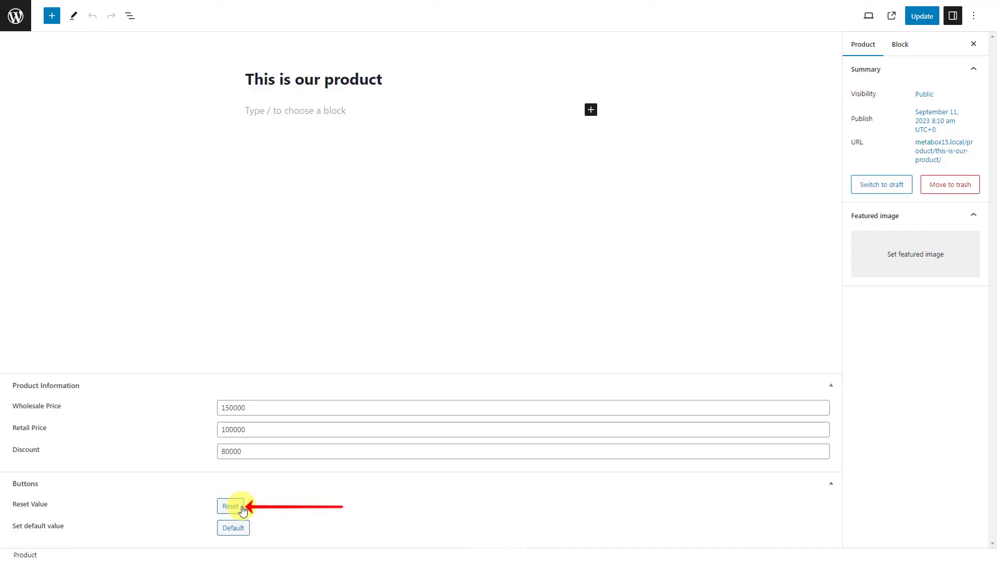
# - Clear the three price fields with Reset, then refill them with defaults 150000, 100000 and 80000
pyautogui.click(242, 508)
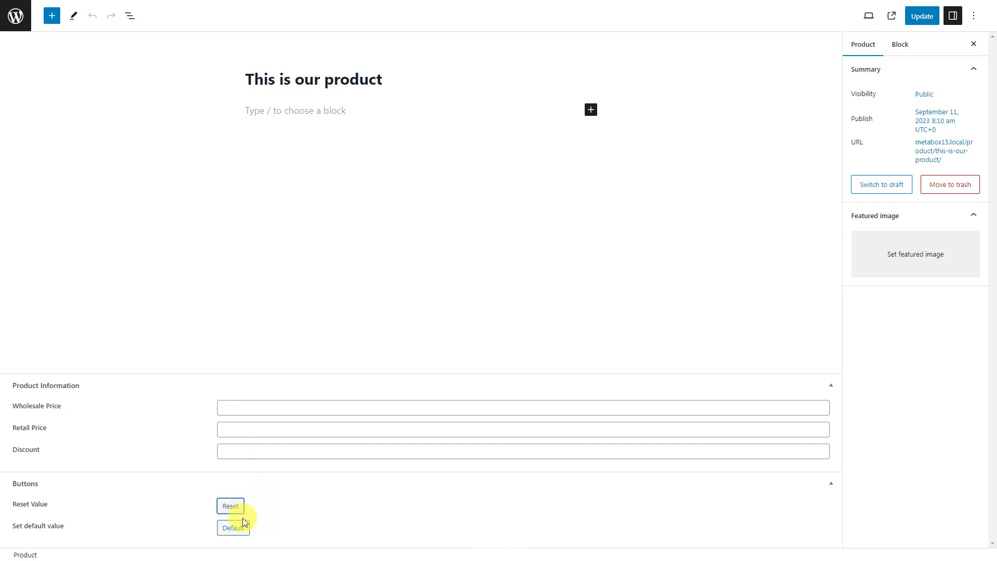
pyautogui.click(244, 530)
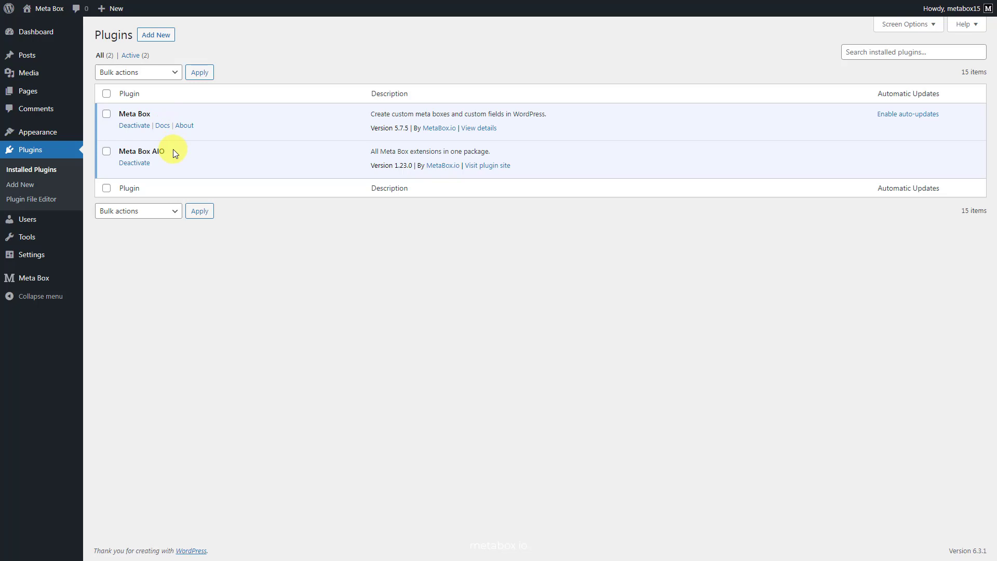
# - Open the Meta Box extensions page from the admin sidebar and scroll through it
pyautogui.moveTo(54, 281)
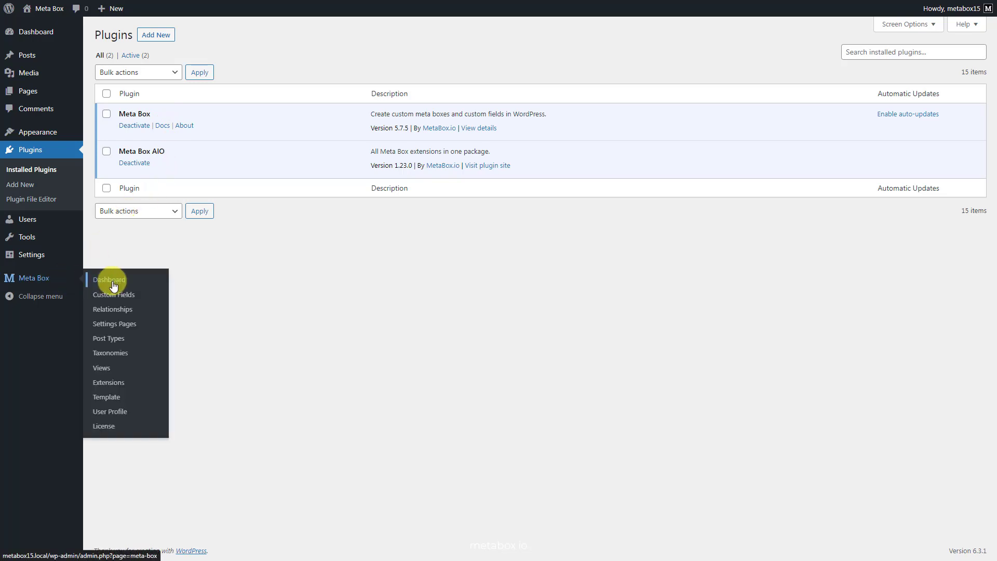
pyautogui.click(106, 387)
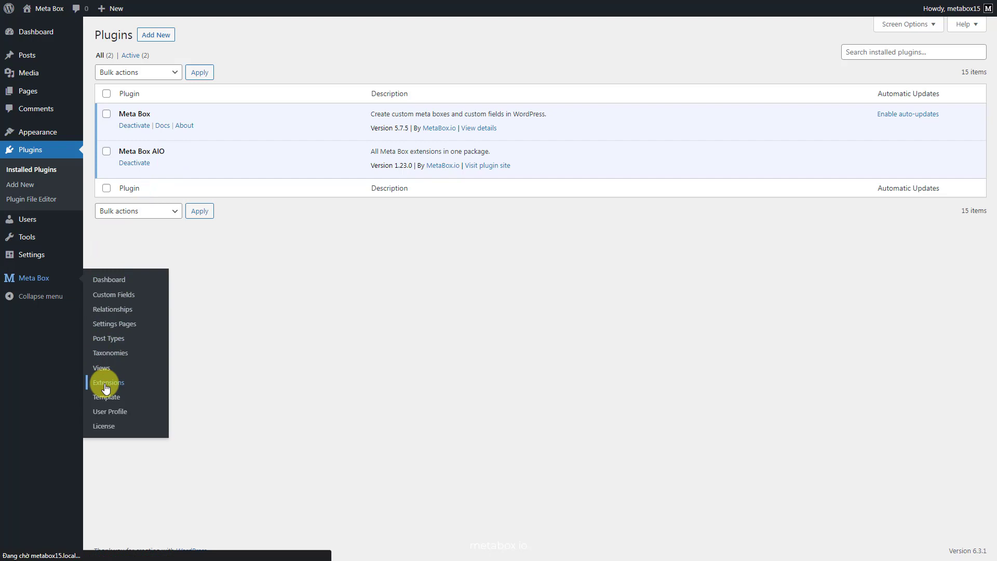
pyautogui.scroll(-5, 104, 383)
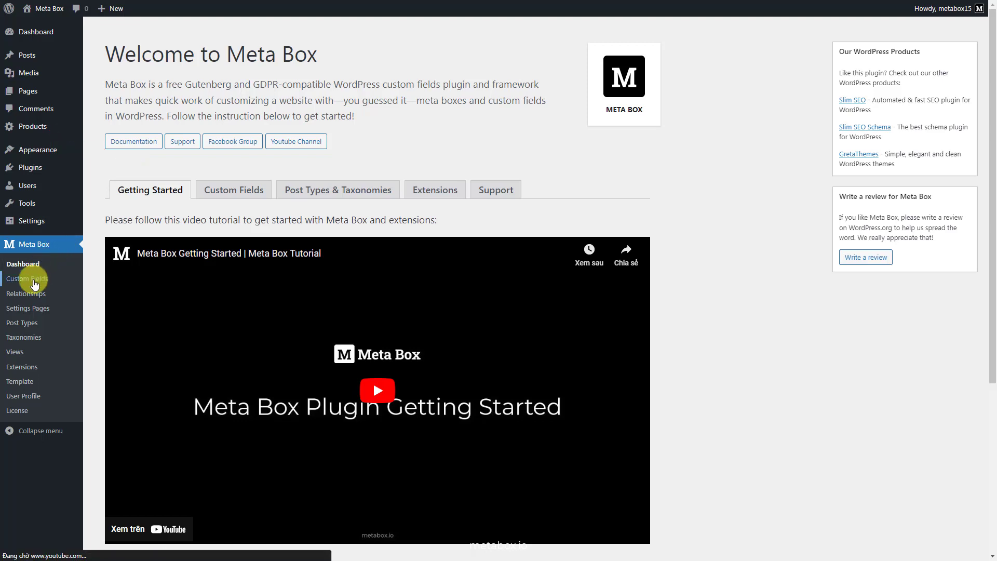
# - Start a new Meta Box field group titled 'Product Information'
pyautogui.click(32, 279)
pyautogui.click(183, 40)
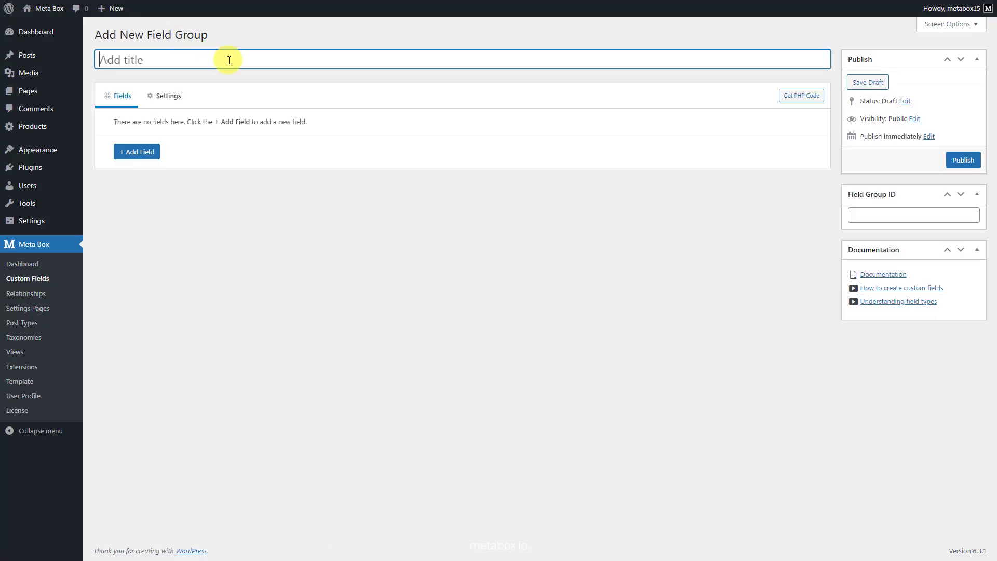
pyautogui.write('Product Information')
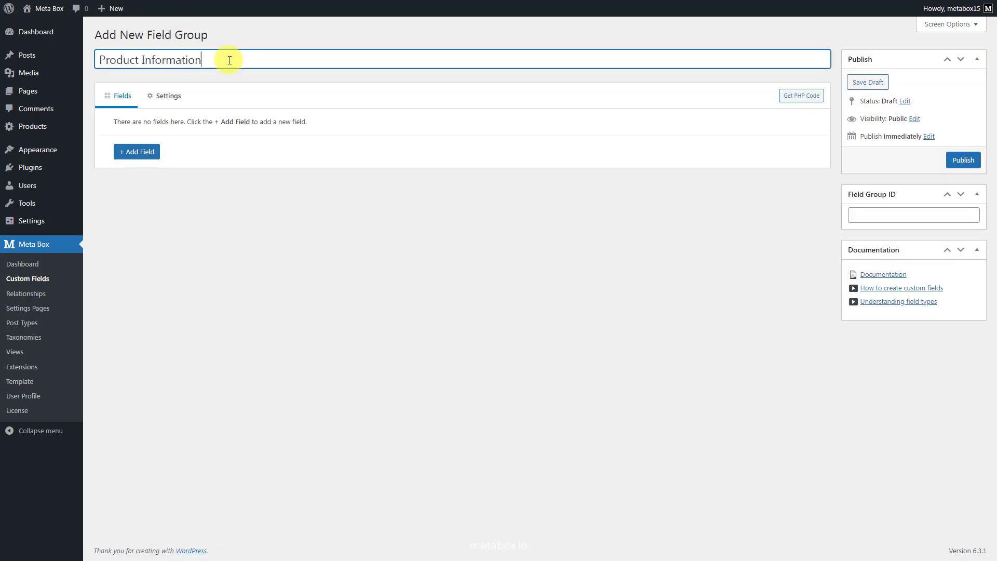
# - Add a Text field labelled 'Wholesale Price'
pyautogui.click(149, 156)
pyautogui.write('text')
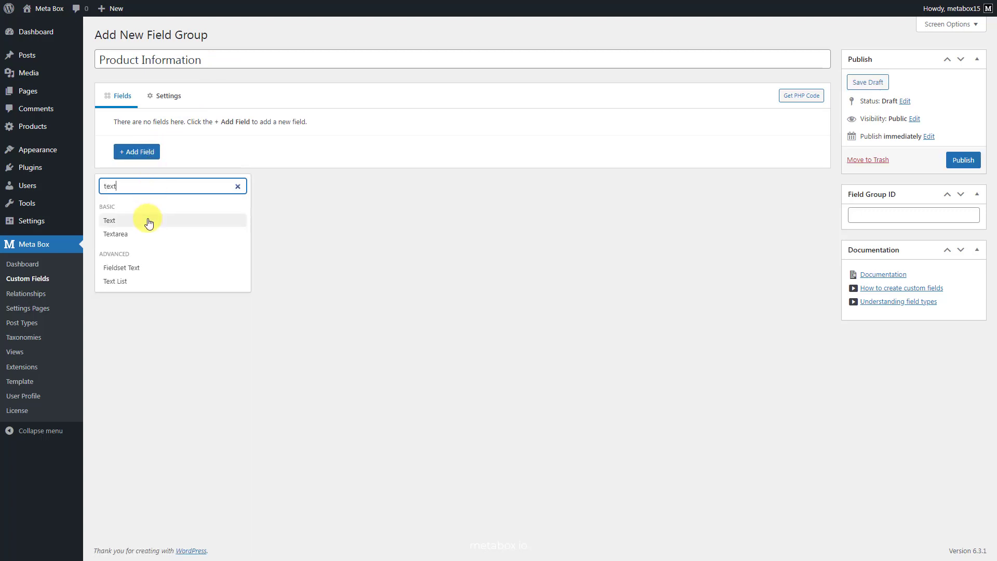
pyautogui.click(147, 220)
pyautogui.click(266, 145)
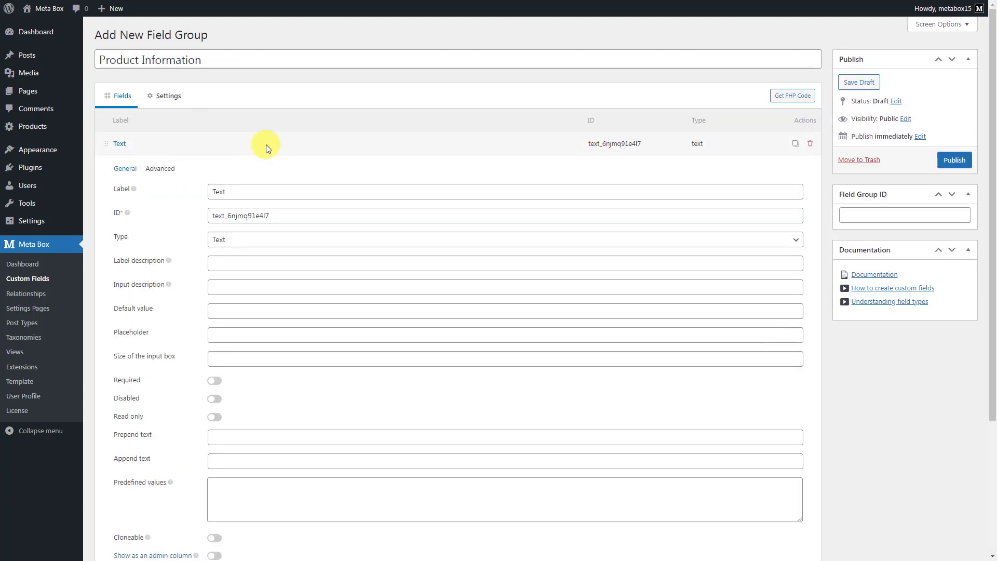
pyautogui.click(299, 191)
pyautogui.doubleClick(299, 191)
pyautogui.write('Wholesale Price')
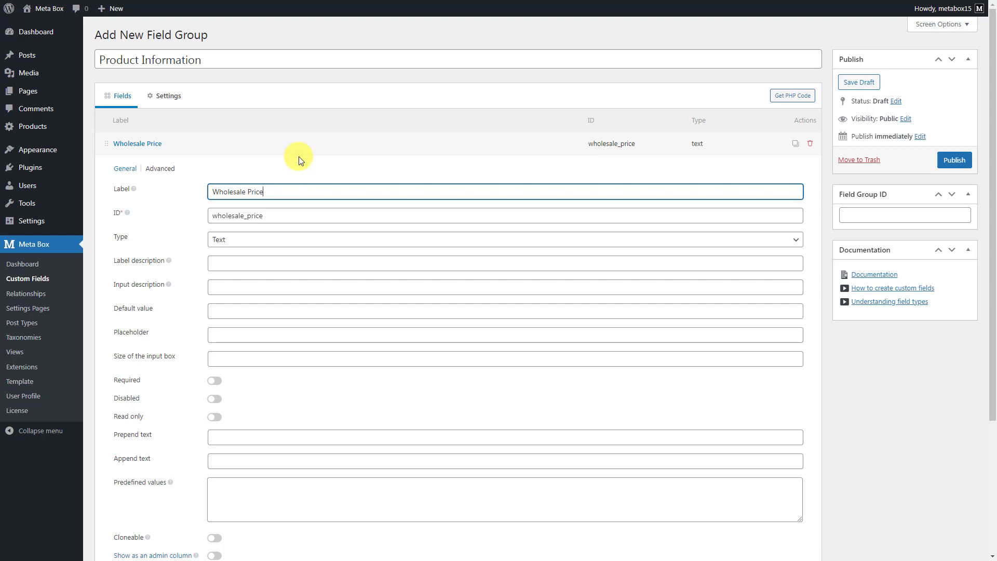
pyautogui.click(298, 157)
pyautogui.click(300, 143)
# - Add a second Text field labelled 'Retail Price'
pyautogui.click(147, 171)
pyautogui.write('text')
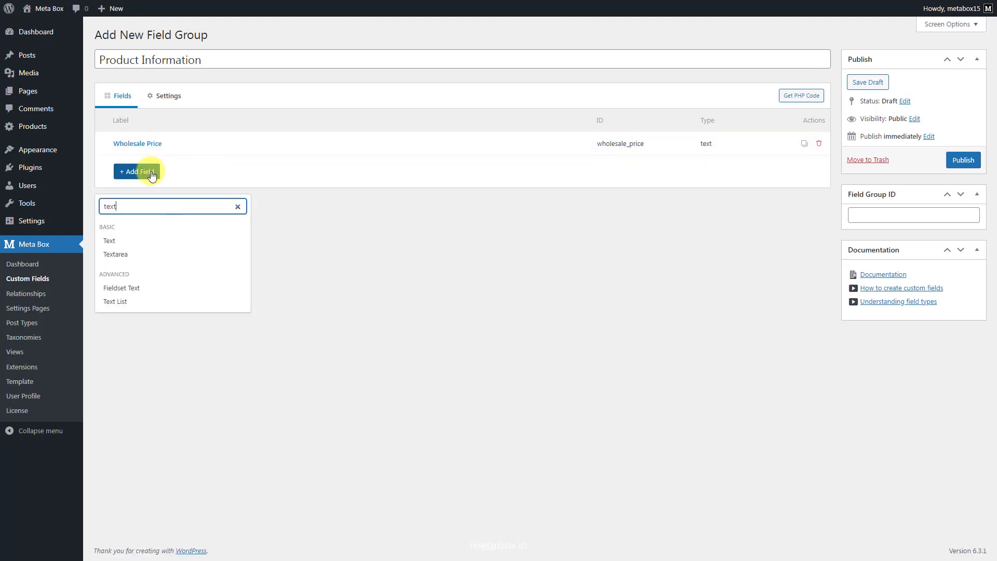
pyautogui.click(156, 242)
pyautogui.click(278, 173)
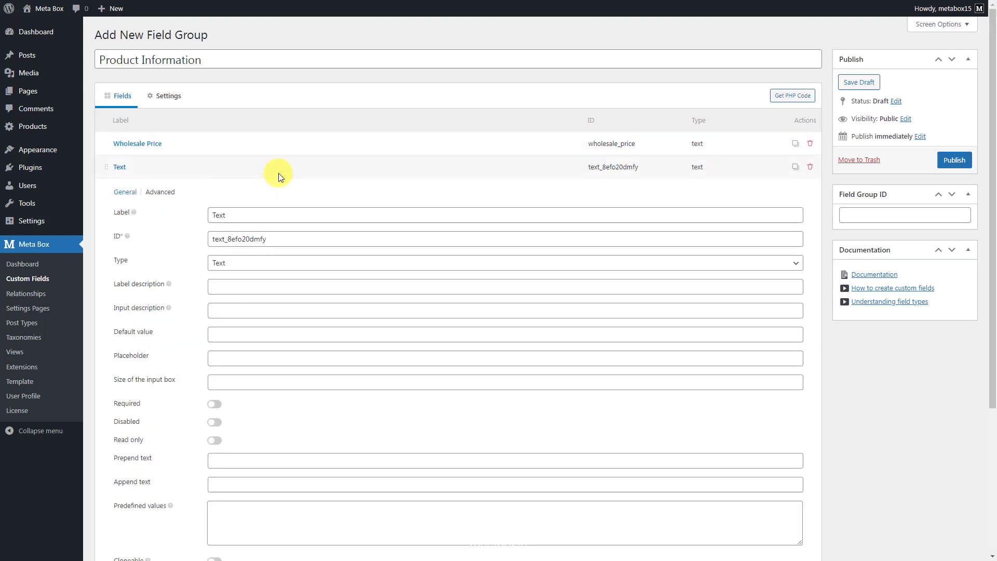
pyautogui.doubleClick(289, 214)
pyautogui.write('Retail Price')
pyautogui.click(286, 167)
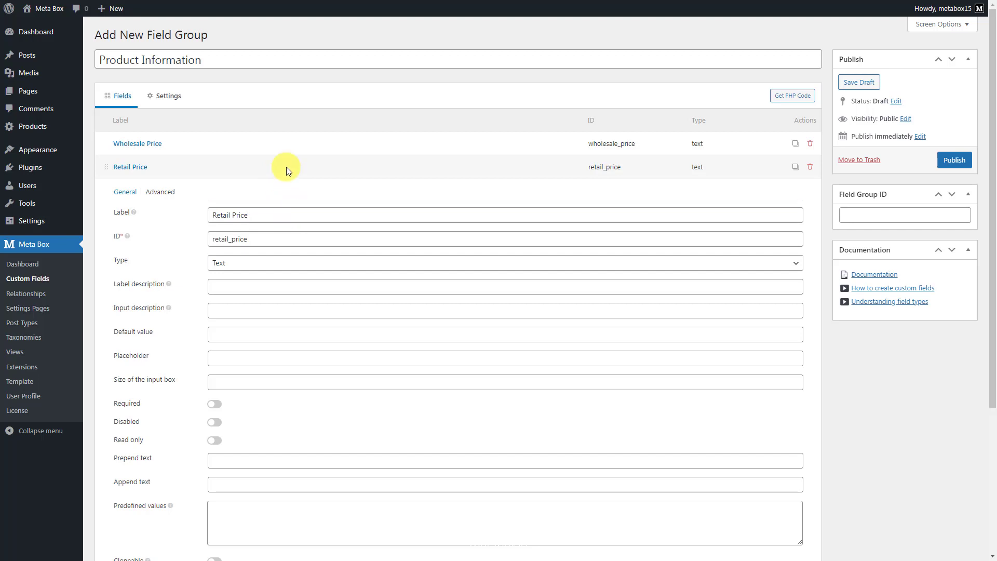
# - Add a third Text field labelled 'Discount' and begin editing its ID
pyautogui.click(151, 200)
pyautogui.write('text')
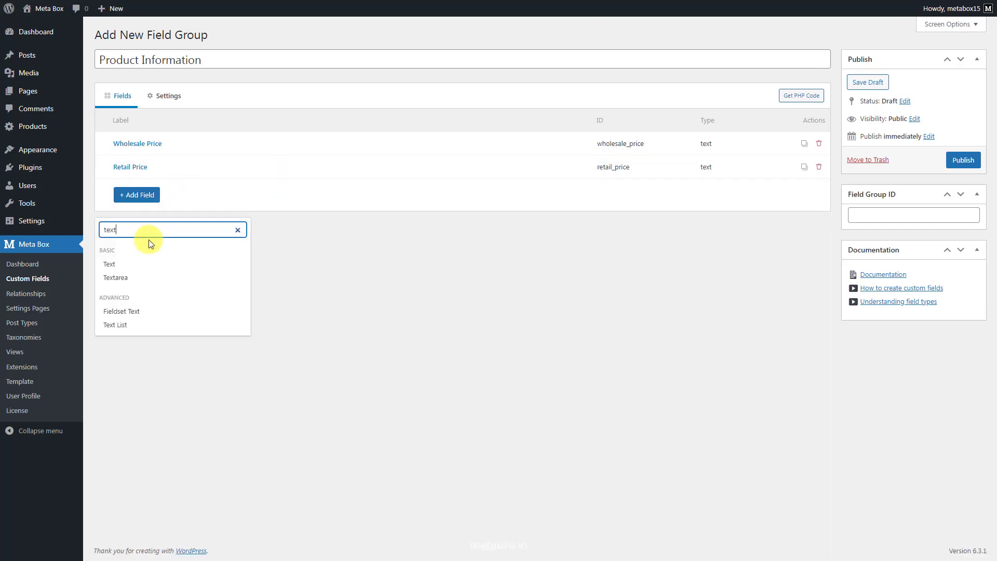
pyautogui.click(139, 264)
pyautogui.click(273, 195)
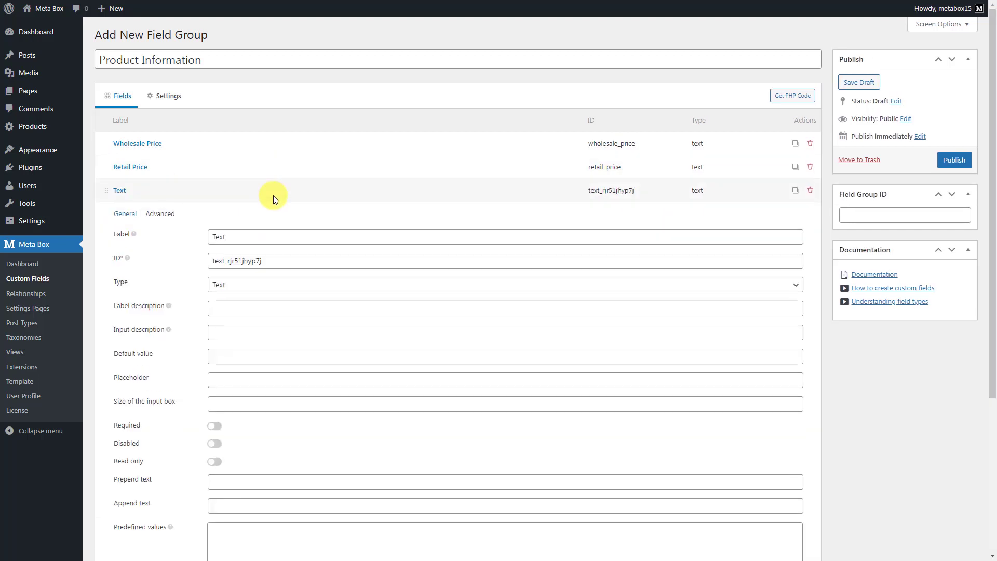
pyautogui.doubleClick(282, 237)
pyautogui.write('Discount')
pyautogui.click(274, 262)
# - Set Discount's ID to discount_price, show the group on Product, publish it, and start a new product
pyautogui.write('_price')
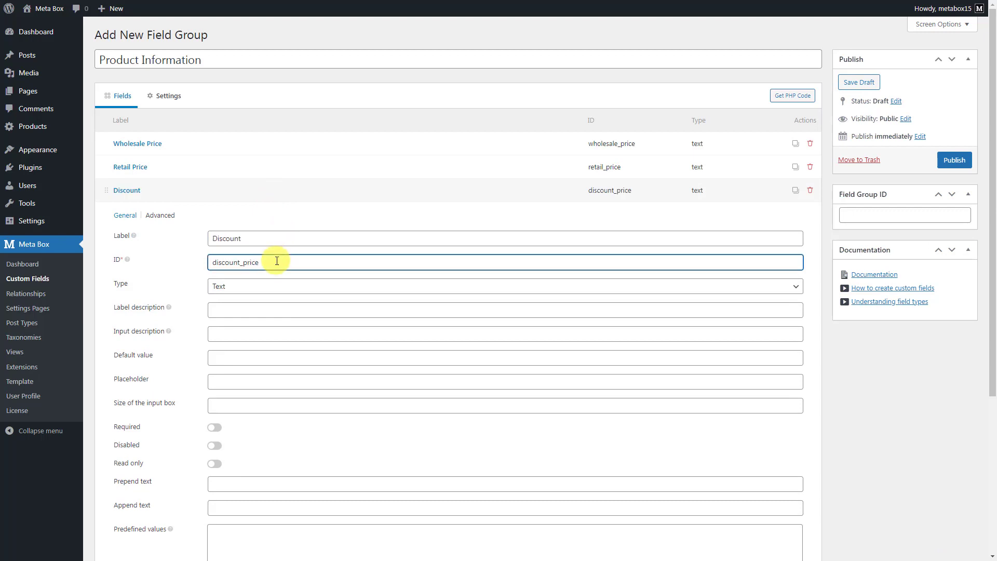
pyautogui.click(169, 100)
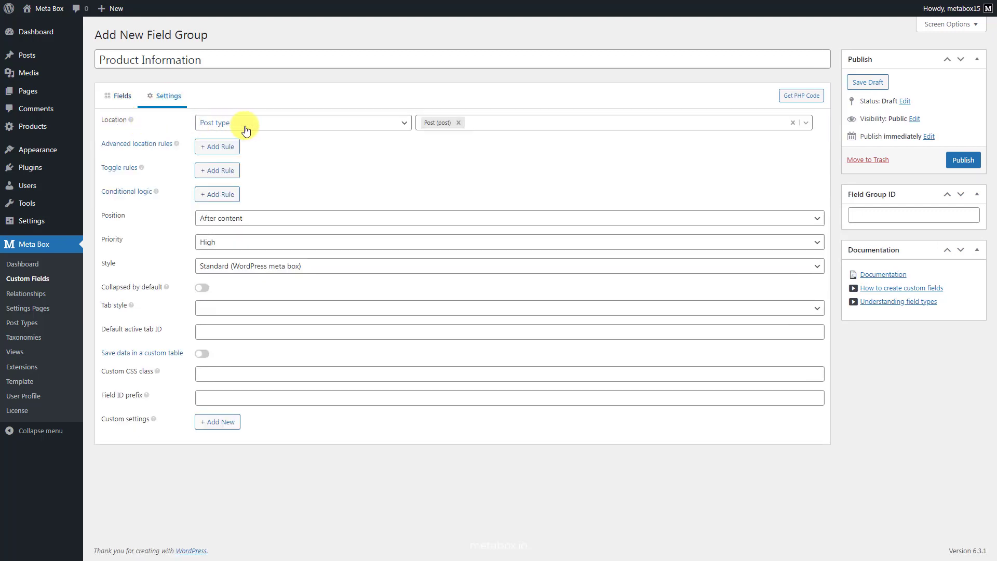
pyautogui.click(457, 123)
pyautogui.click(481, 204)
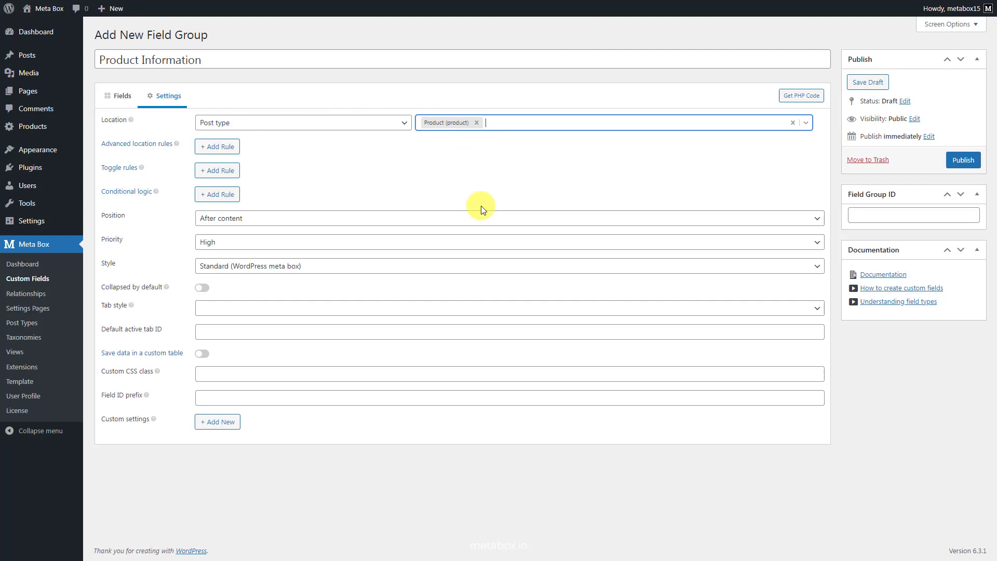
pyautogui.click(962, 161)
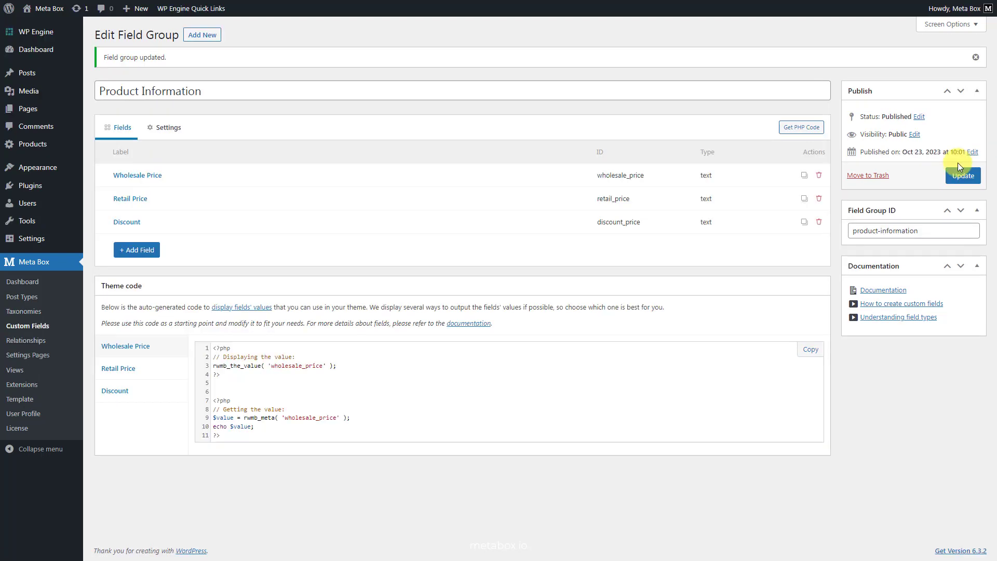
pyautogui.moveTo(49, 149)
pyautogui.click(108, 166)
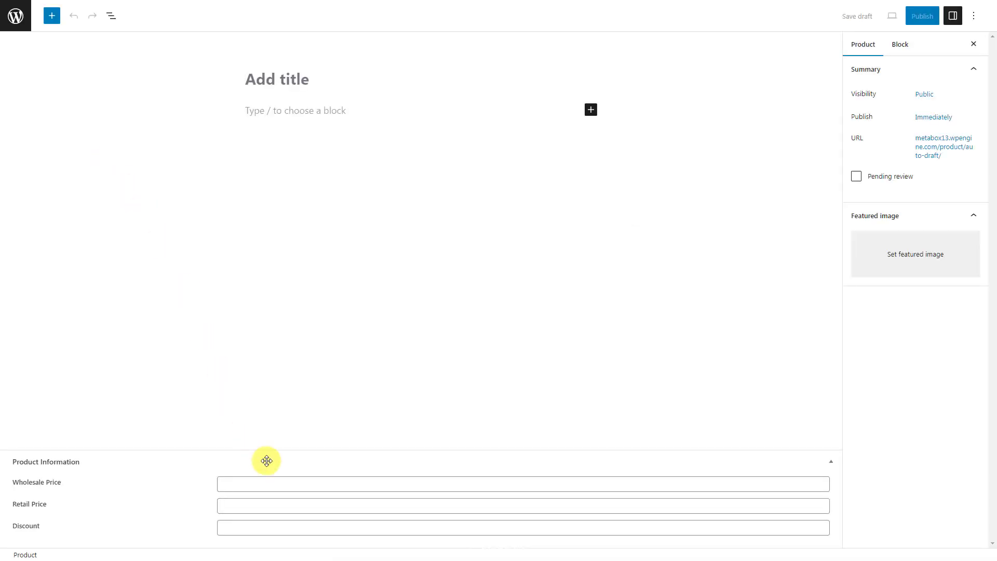
# - Enter 150000, 100000 and 80000 in the Wholesale, Retail and Discount price fields
pyautogui.click(281, 485)
pyautogui.write('150000')
pyautogui.click(285, 504)
pyautogui.write('100000')
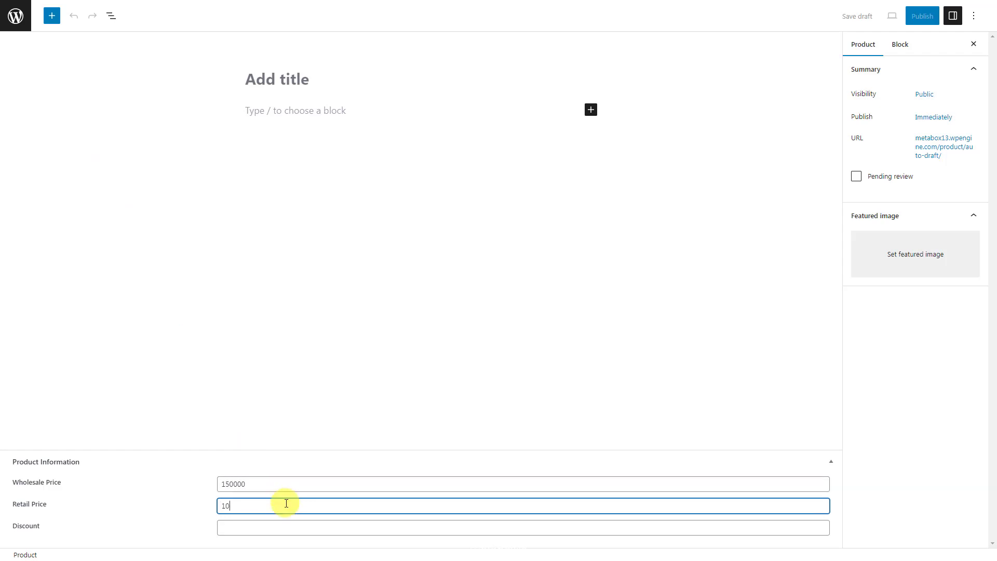
pyautogui.click(287, 525)
pyautogui.write('80000')
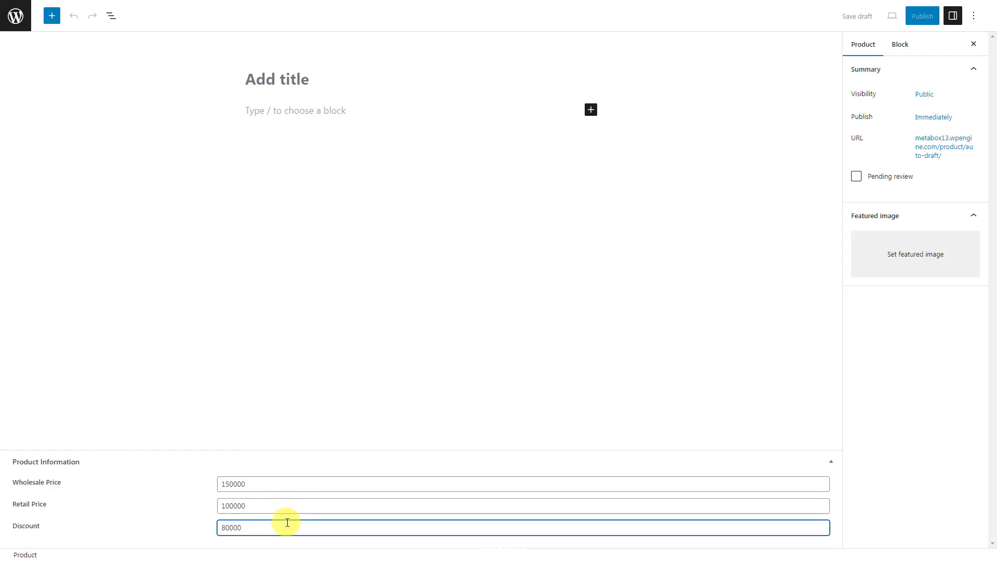
# - Clear all three price values, then start a new field group titled 'Buttons'
pyautogui.doubleClick(287, 522)
pyautogui.press('BackSpace')
pyautogui.click(287, 508)
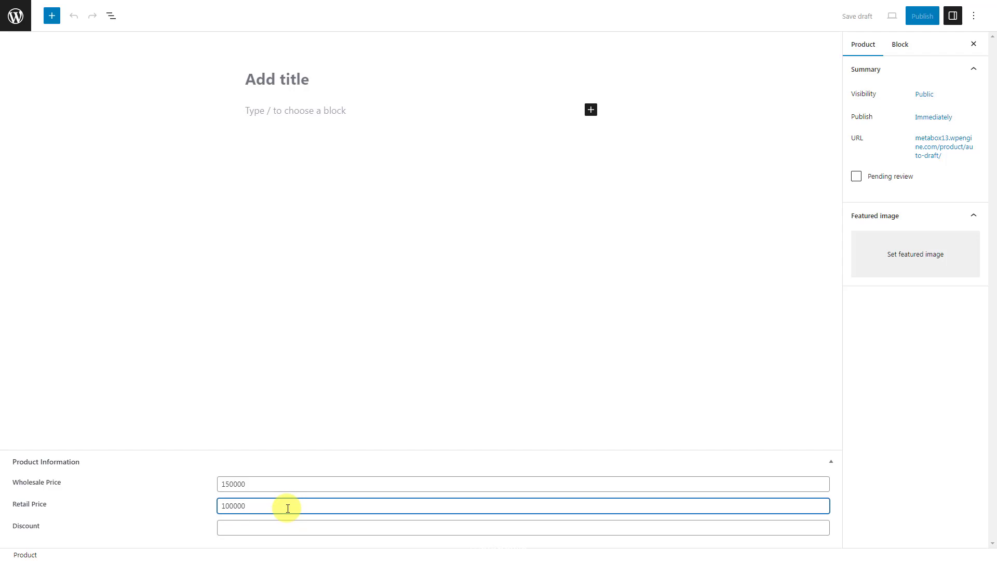
pyautogui.doubleClick(288, 508)
pyautogui.press('BackSpace')
pyautogui.click(291, 484)
pyautogui.doubleClick(292, 485)
pyautogui.press('BackSpace')
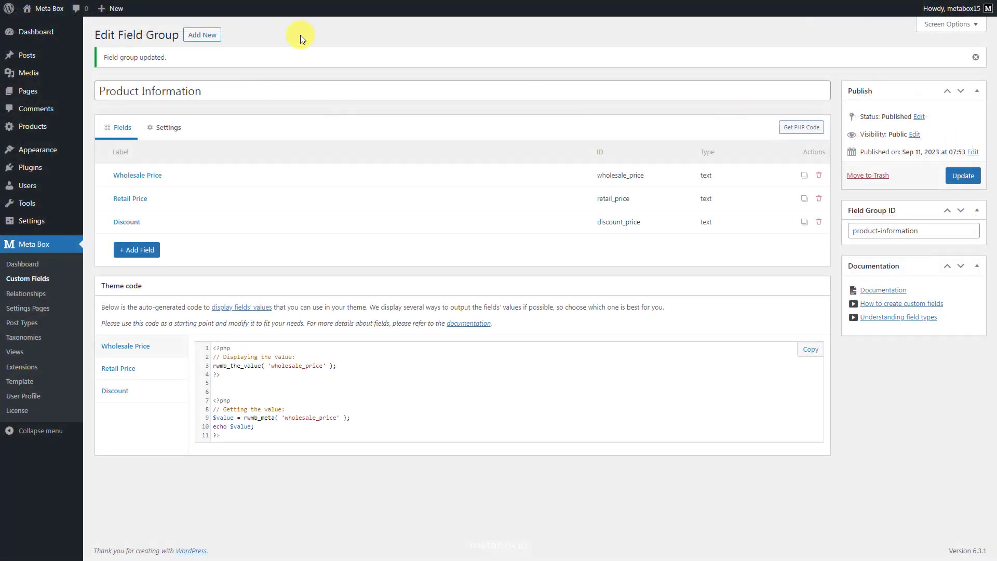
pyautogui.click(208, 36)
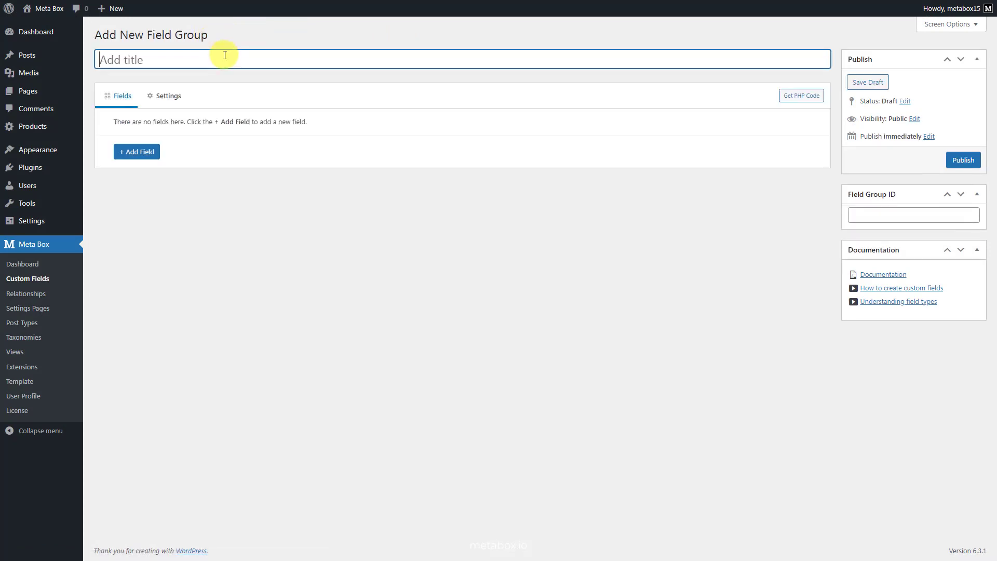
pyautogui.write('Buttons')
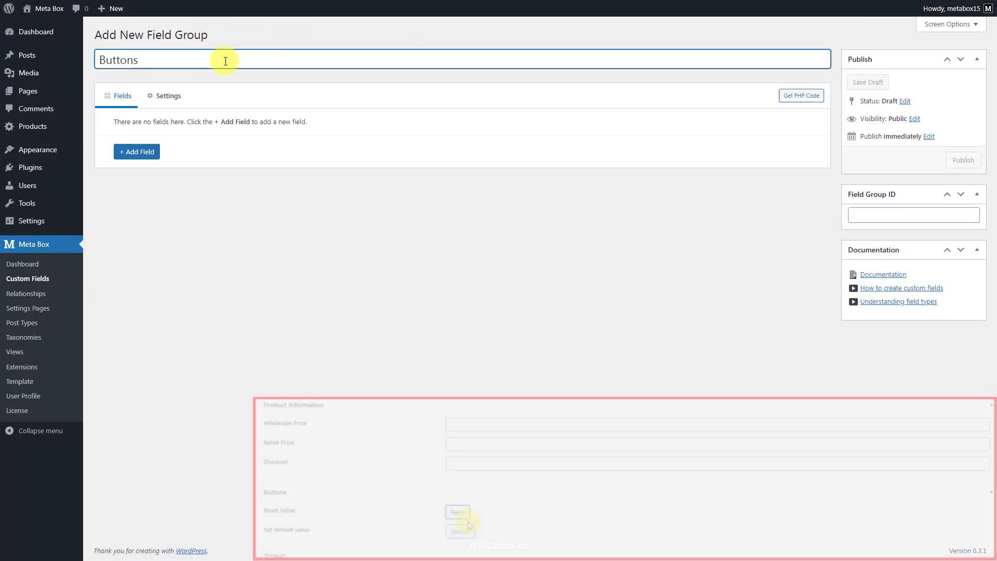
# - Add a Button field labelled 'Reset Value' with ID button_reset
pyautogui.click(137, 152)
pyautogui.write('but')
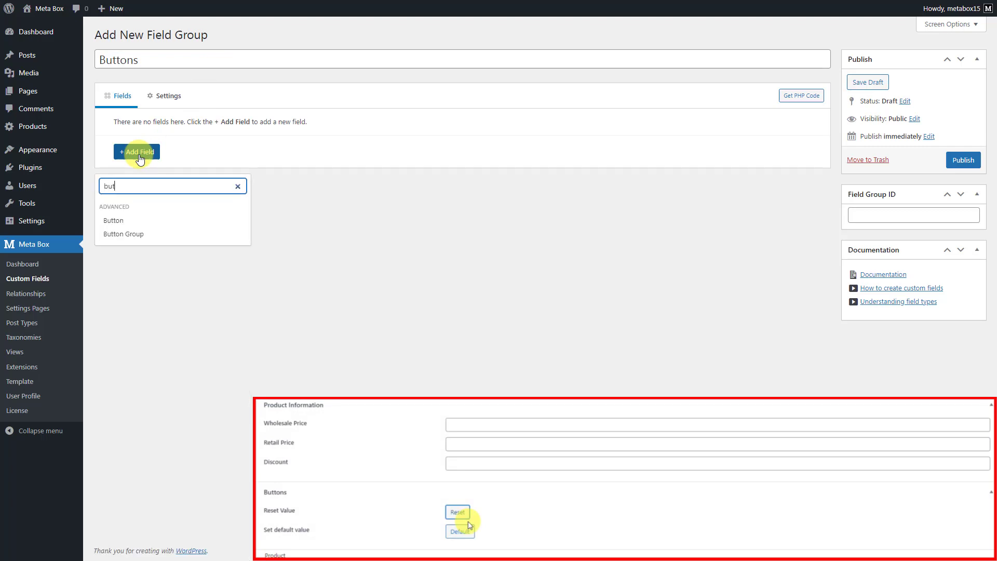
pyautogui.click(140, 220)
pyautogui.click(288, 139)
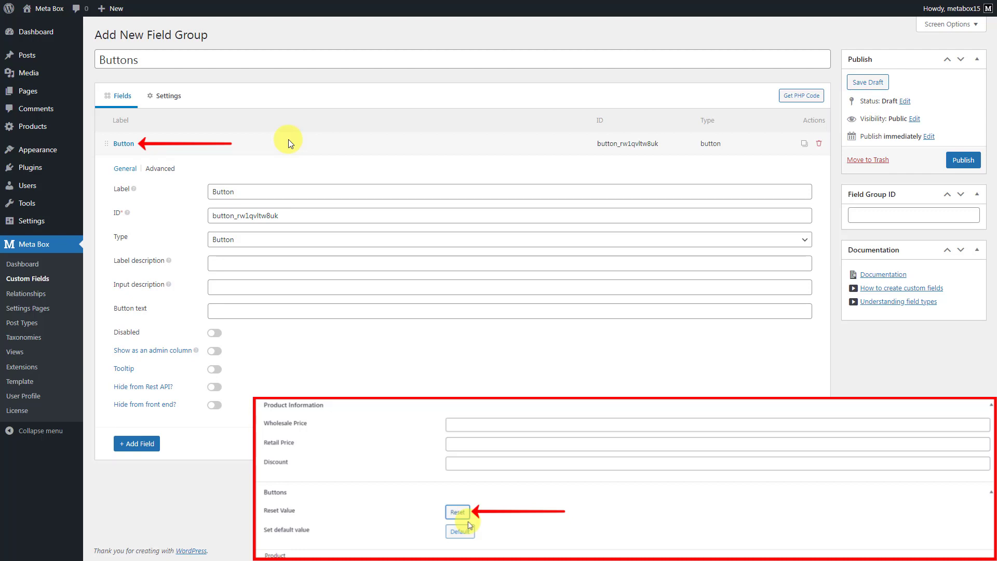
pyautogui.doubleClick(310, 188)
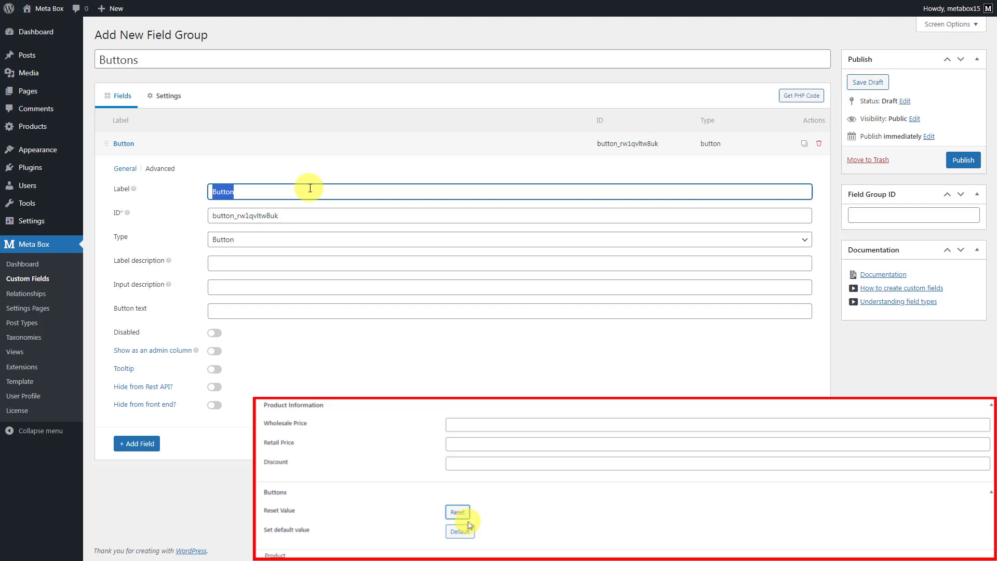
pyautogui.write('Reset Value')
pyautogui.doubleClick(304, 215)
pyautogui.write('button_reset')
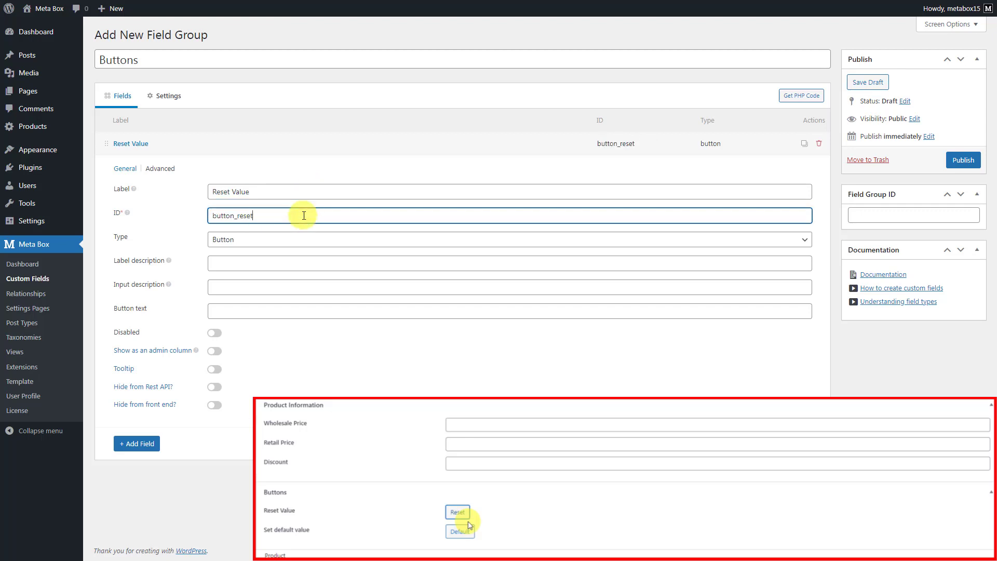
pyautogui.click(287, 310)
# - Set the first button's text to 'Reset' and add a second Button field
pyautogui.write('Reset')
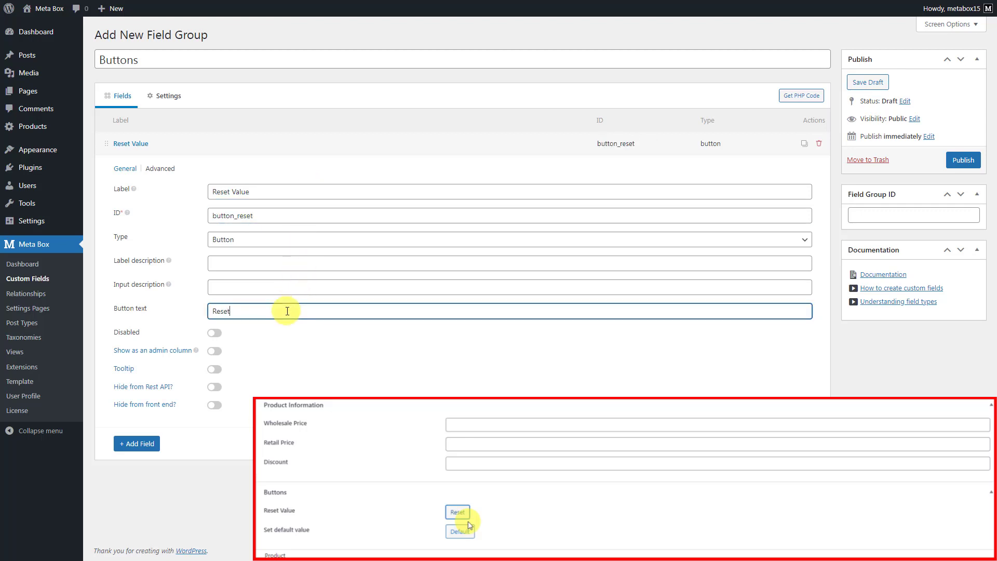
pyautogui.click(304, 146)
pyautogui.click(139, 172)
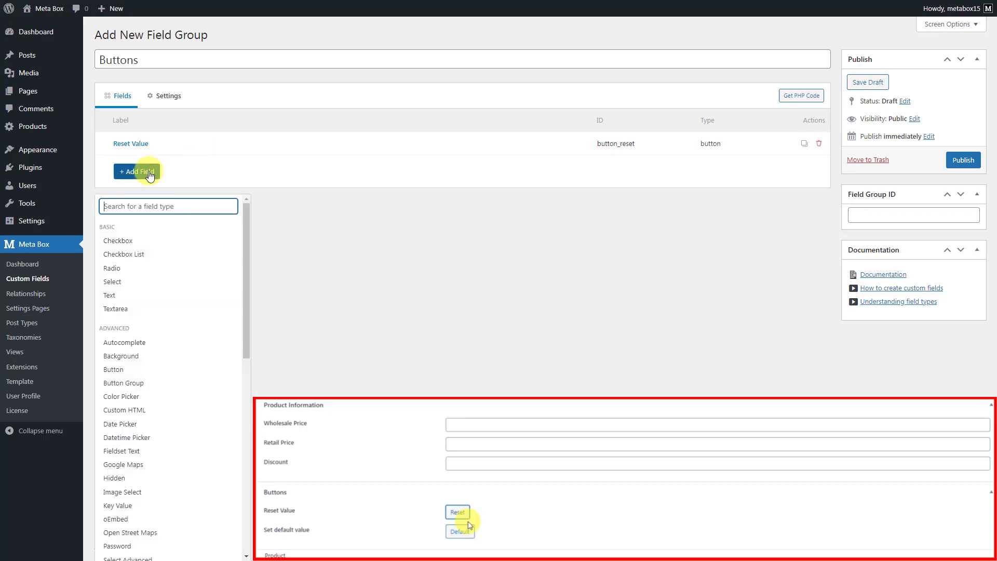
pyautogui.write('bu')
pyautogui.click(140, 241)
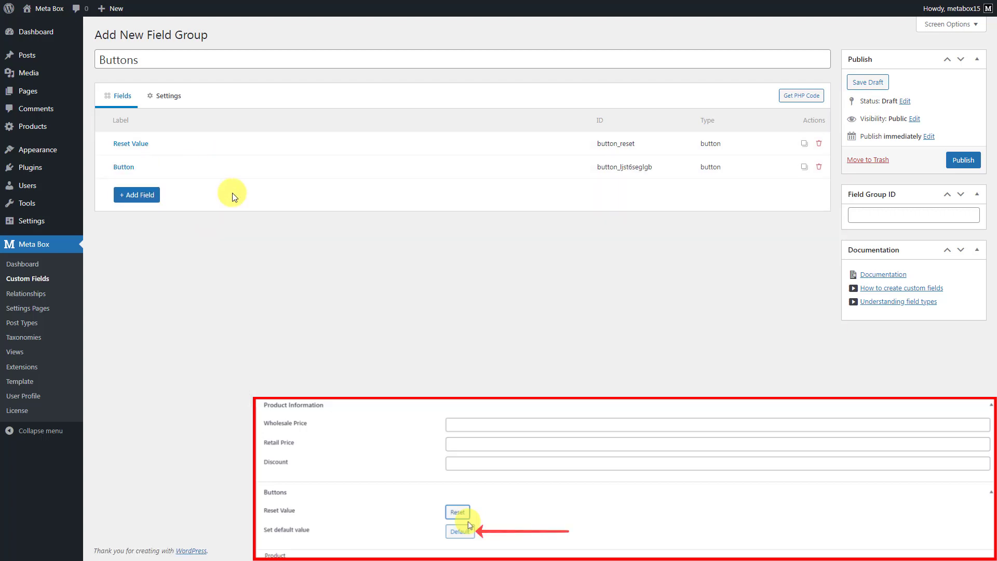
# - Label the second button 'Set default value' with ID set_default and button text 'Default'
pyautogui.click(255, 170)
pyautogui.click(289, 211)
pyautogui.hotkey('ctrl', 'a')
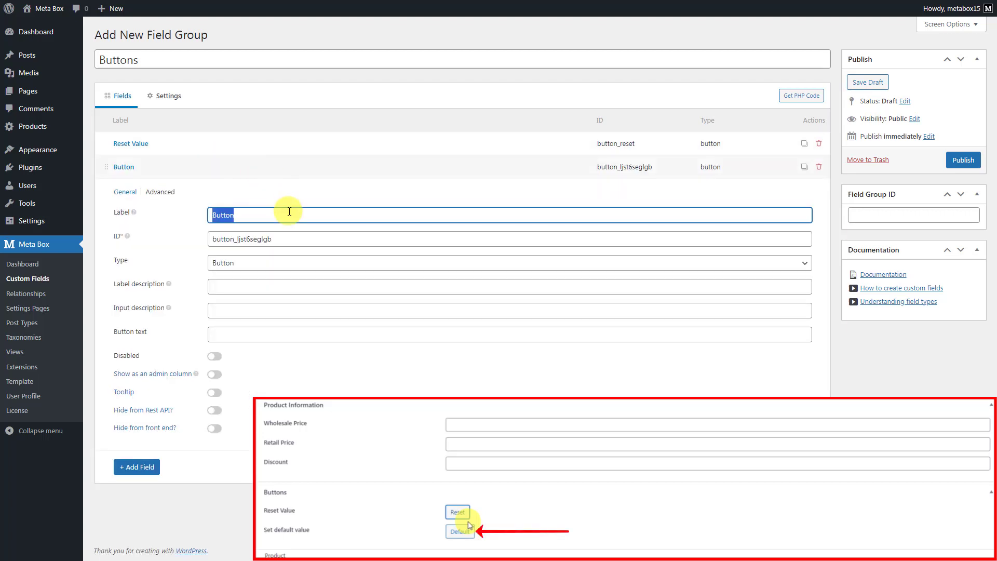
pyautogui.write('Set default value')
pyautogui.click(286, 238)
pyautogui.hotkey('ctrl', 'a')
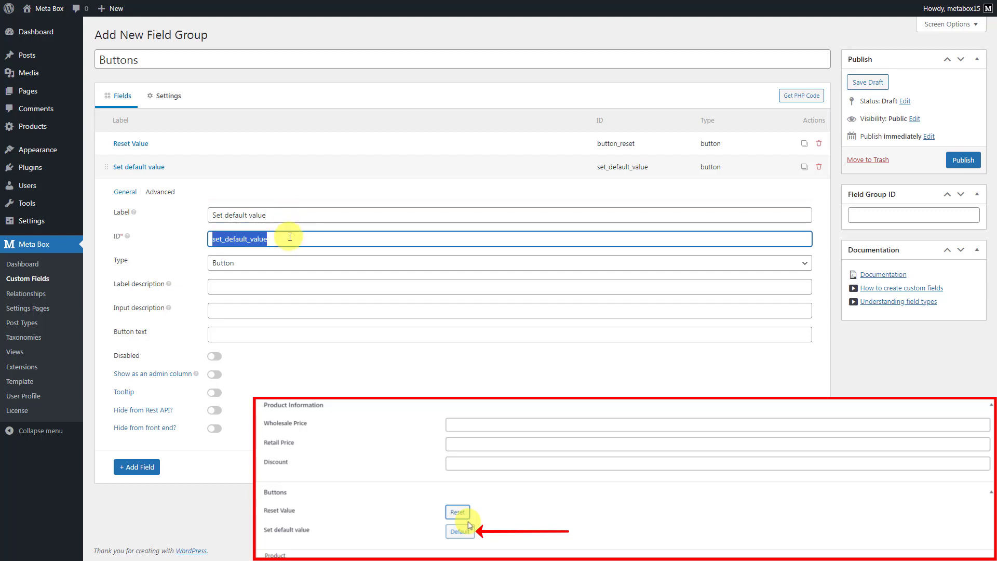
pyautogui.write('set_default')
pyautogui.click(274, 336)
pyautogui.write('Default')
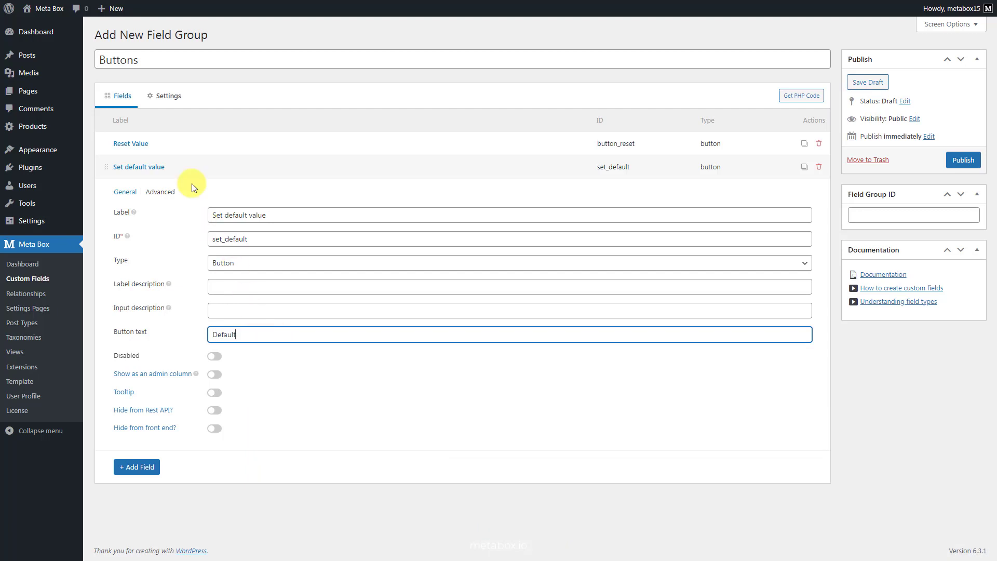
# - Change the Buttons group's location from Post to Product and publish it
pyautogui.click(163, 100)
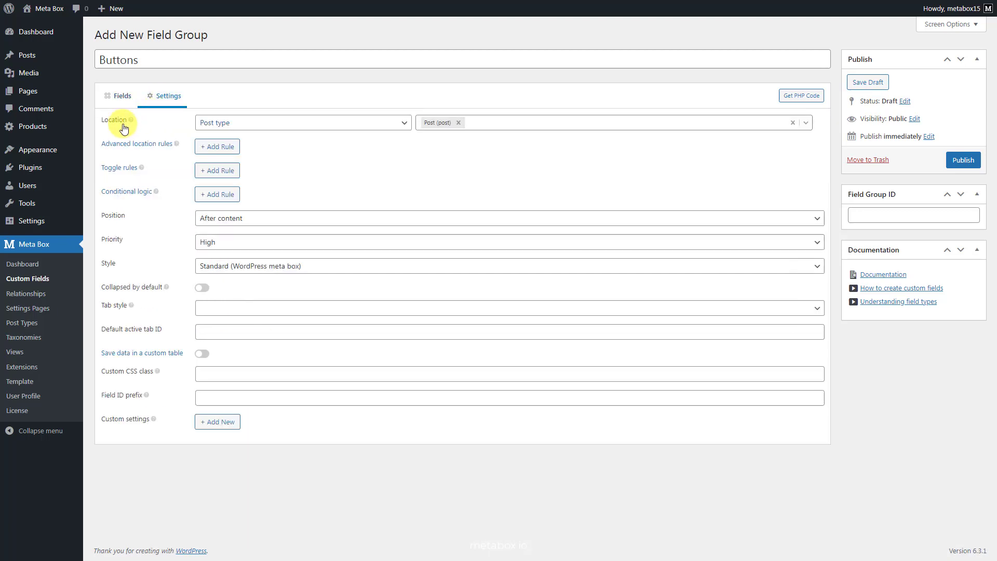
pyautogui.click(458, 122)
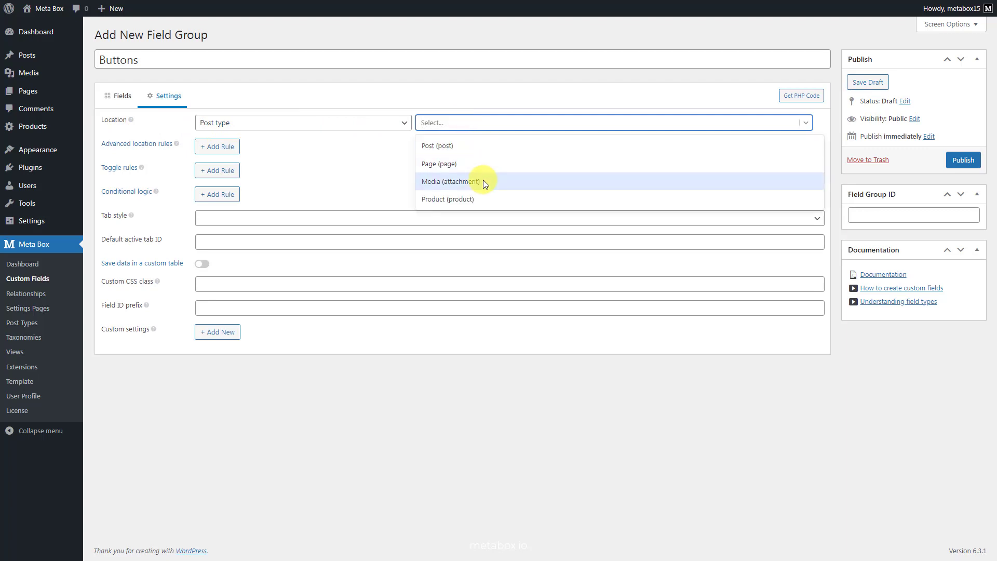
pyautogui.click(484, 199)
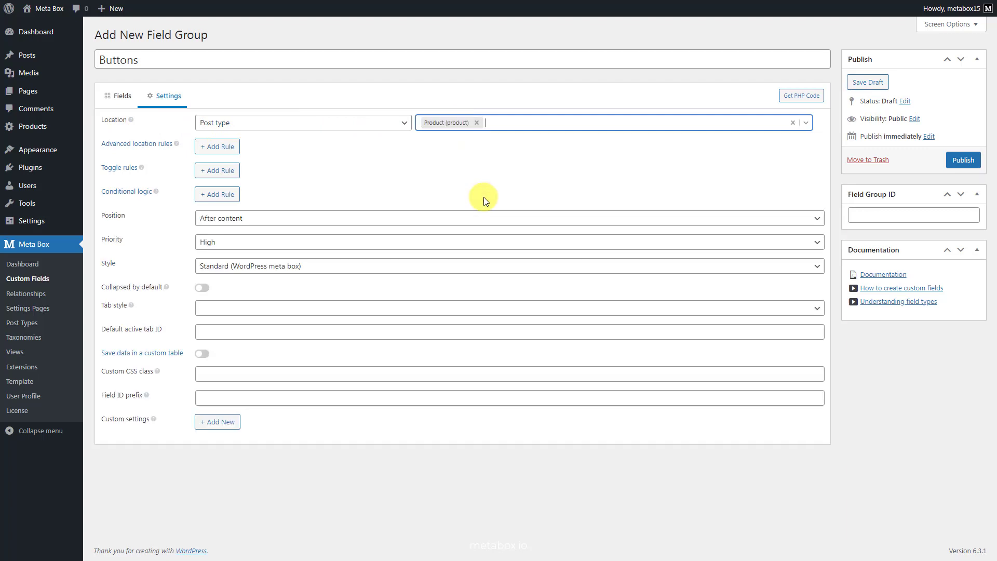
pyautogui.click(965, 161)
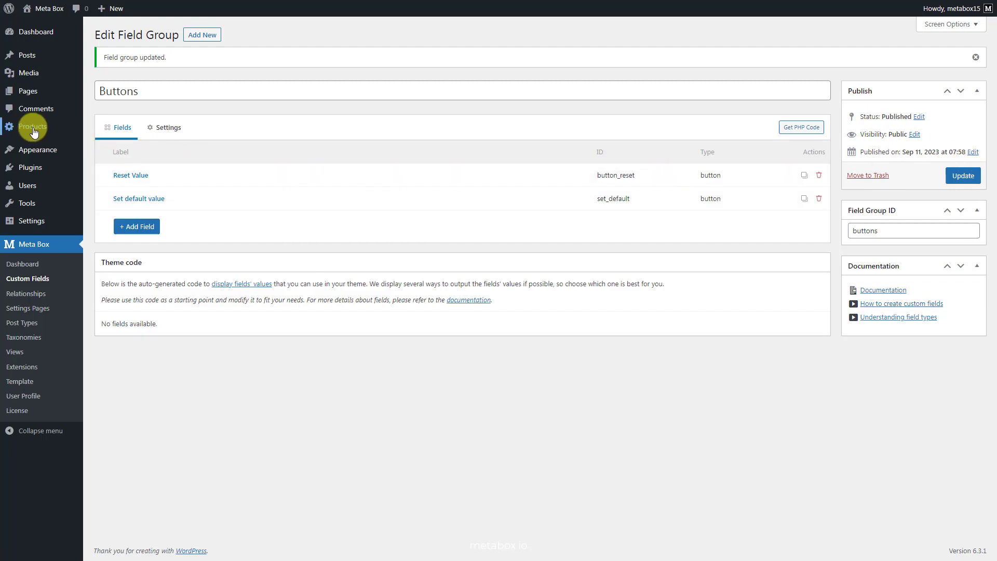
# - Start a new product from the Products menu
pyautogui.moveTo(33, 126)
pyautogui.click(113, 143)
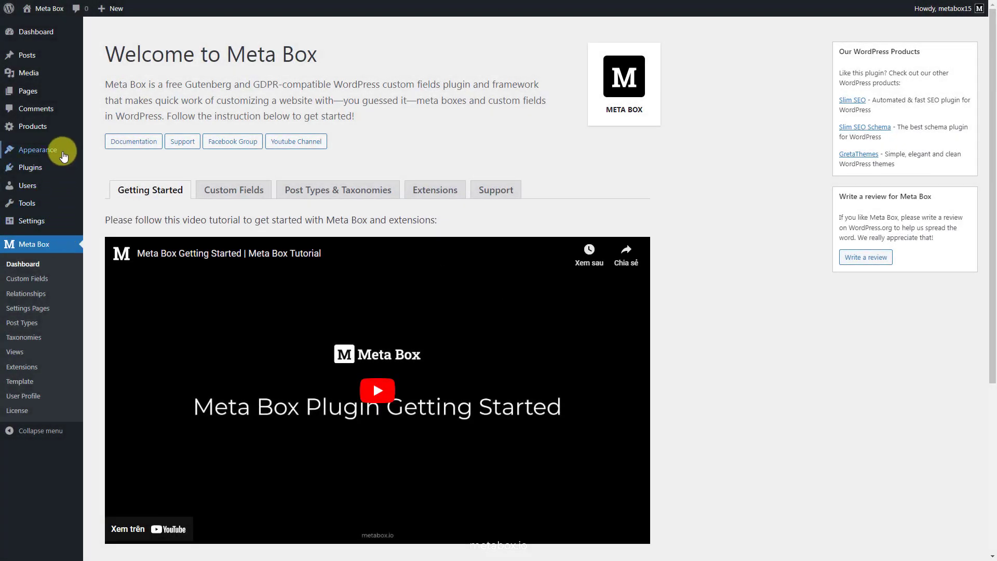
# - Paste the rwmb_enqueue_scripts hook loading js/admin.js into line 6 of eStar's functions.php and save
pyautogui.moveTo(63, 156)
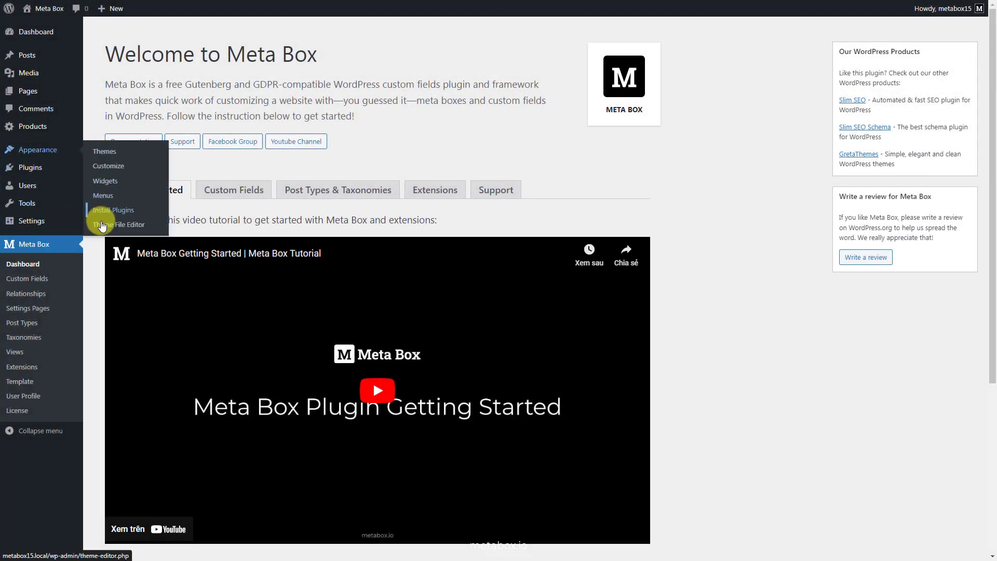
pyautogui.click(102, 228)
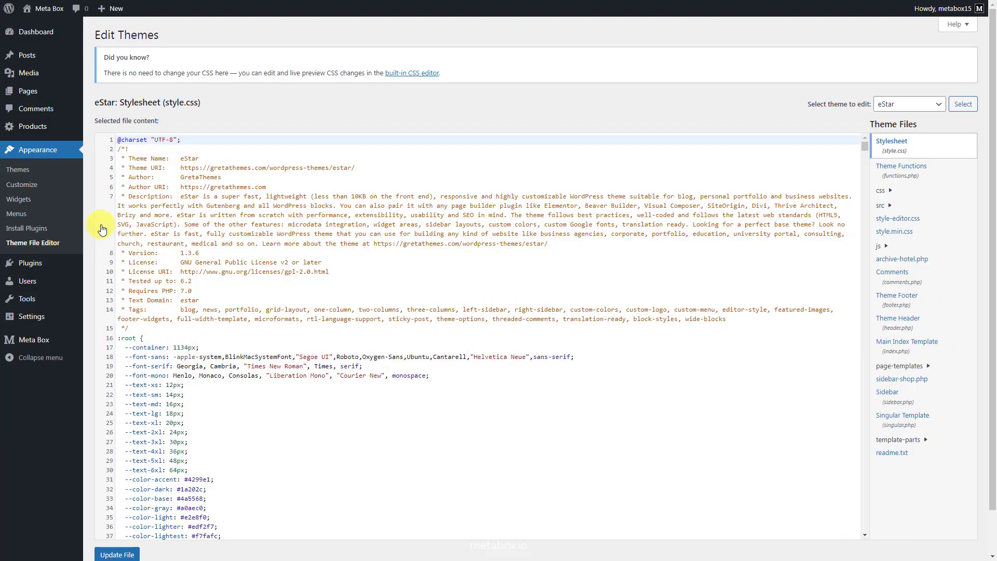
pyautogui.click(929, 177)
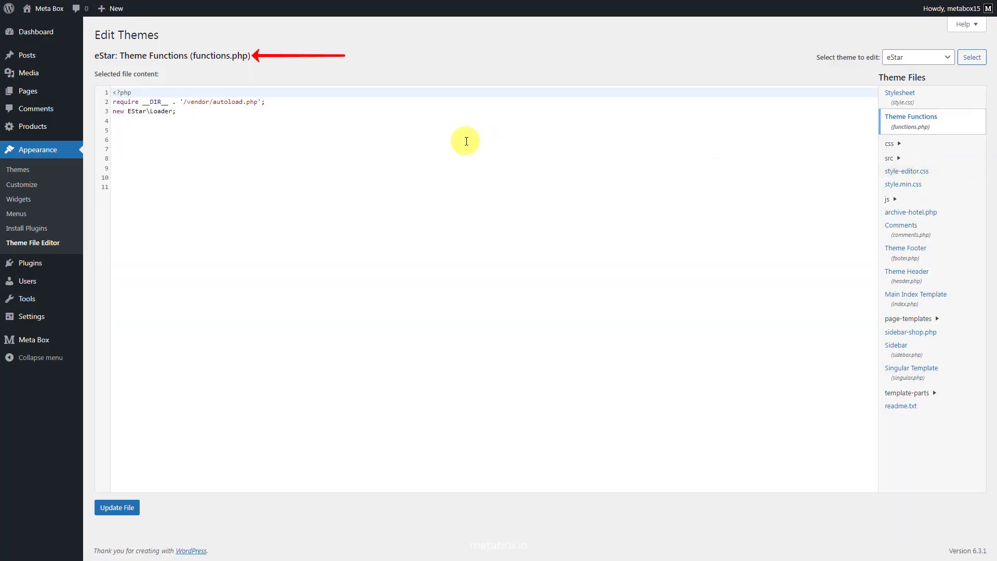
pyautogui.click(467, 141)
pyautogui.write("add_action( 'rwmb_enqueue_scripts', function() {     wp_enqueue_script( 'script-id', get_template_directory_uri() . '/js/admin.js', ['jquery'], '', true ); } );")
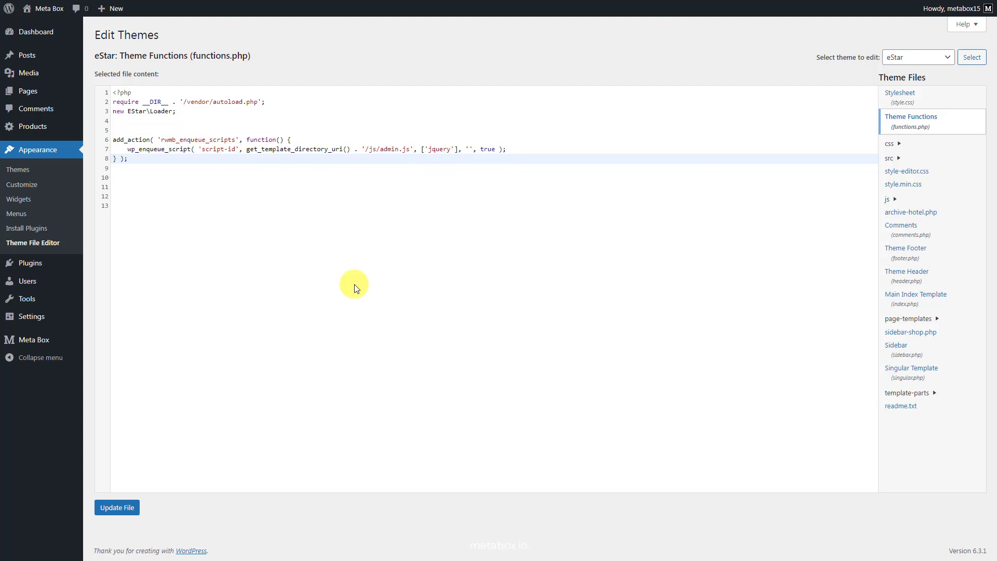
pyautogui.click(118, 509)
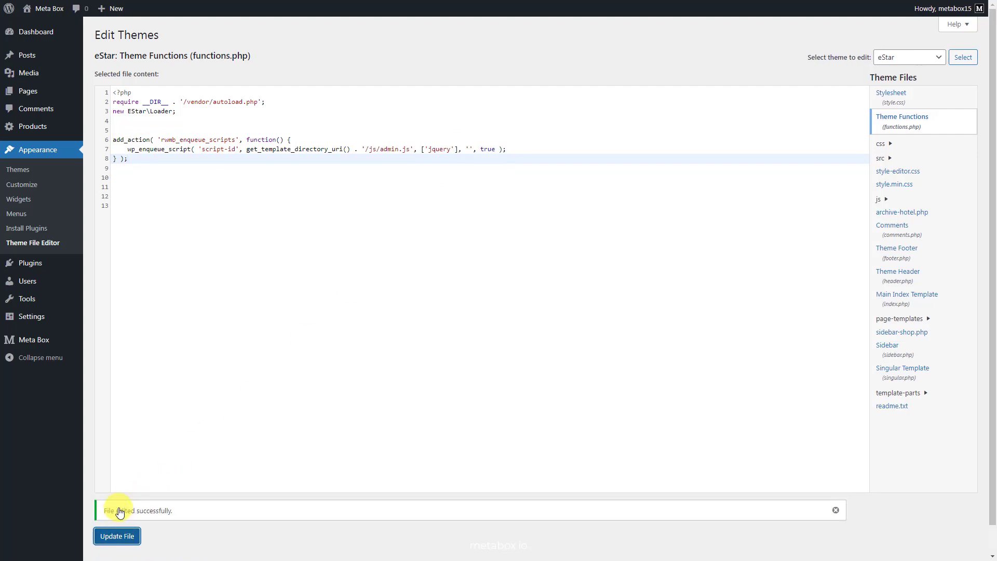
# - Paste jQuery click handlers into js/admin.js for button_reset and set_default (150000, 100000, 80000), then save
pyautogui.click(883, 199)
pyautogui.click(903, 210)
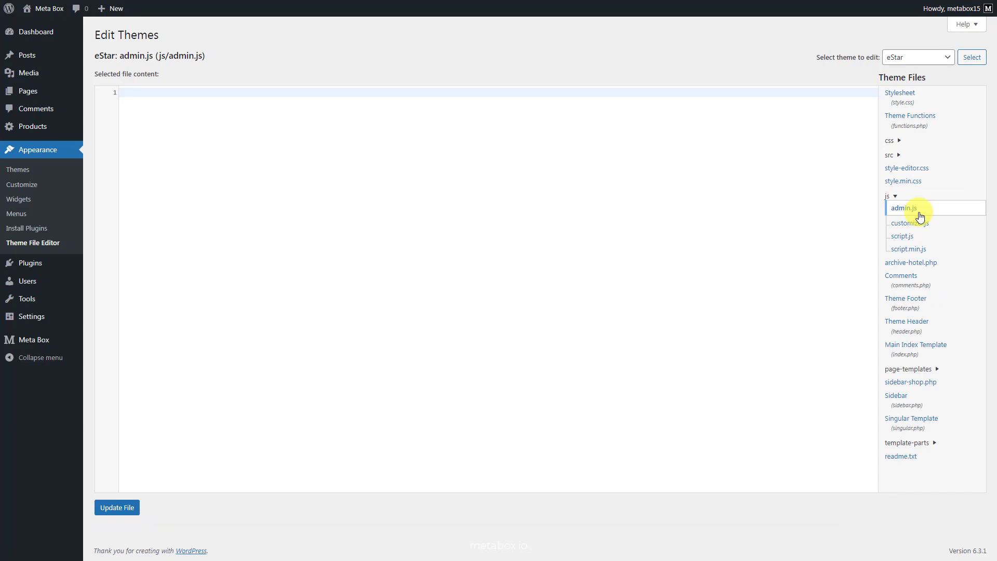
pyautogui.click(570, 96)
pyautogui.write("jQuery( function ( $ ) { \t$( '#button_reset' ).on( 'click', function() { \t\t$( '#product-information' ).find( 'input[type=text]' ).val(''); \t} );  \t$( '#set_default' ).on( 'click', function() { \t\t$( '#product-information' ).find( '#wholesale_price' ).val('150000'); \t\t$( '#product-information' ).find( '#retail_price' ).val('100000'); \t\t$( '#product-information' ).find( '#discount_price' ).val('80000'); \t} ); } );")
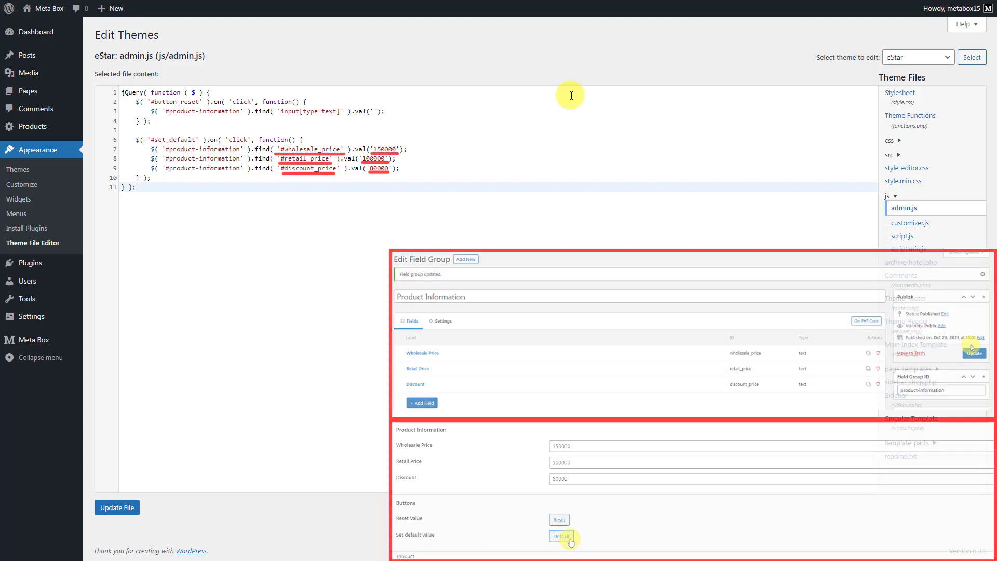
pyautogui.click(125, 507)
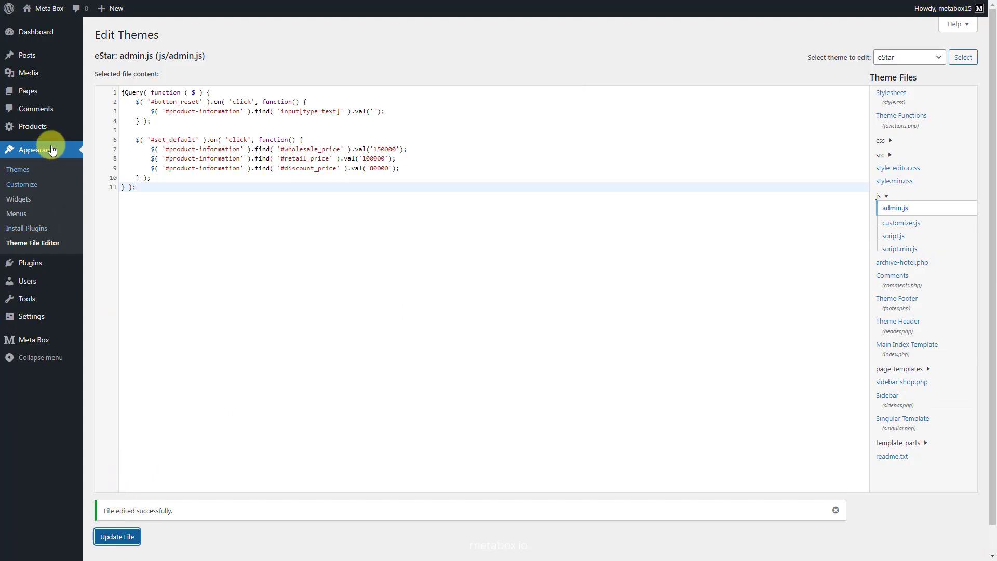
# - On a new product, fill prices with Default (150000, 100000, 80000), clear with Reset, then refill
pyautogui.click(101, 147)
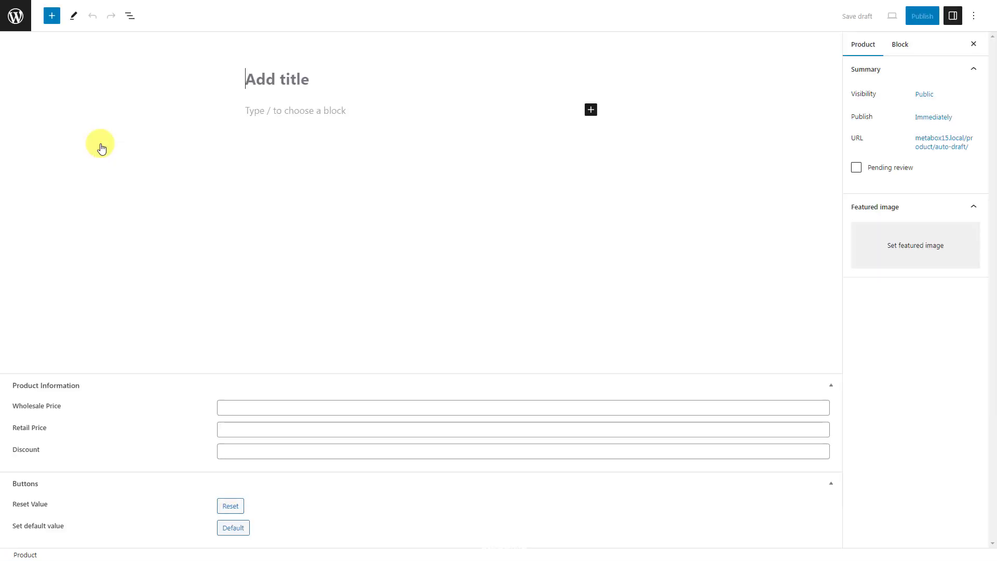
pyautogui.click(234, 527)
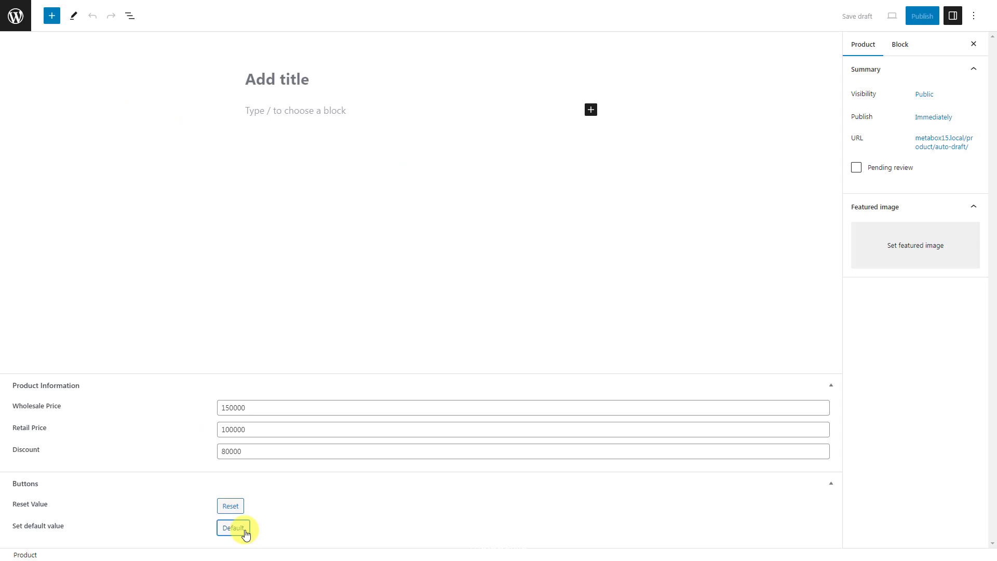
pyautogui.click(234, 508)
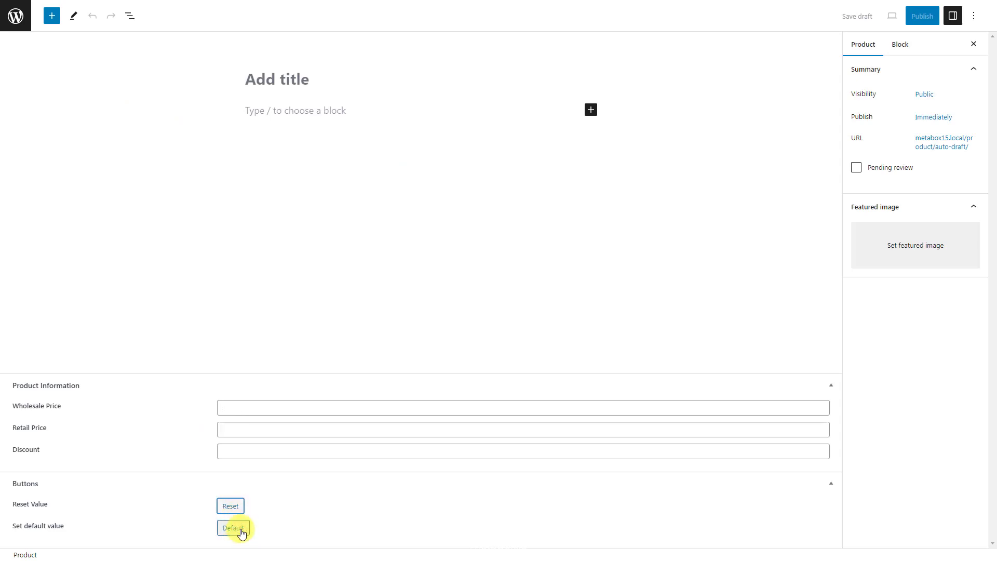
pyautogui.click(241, 531)
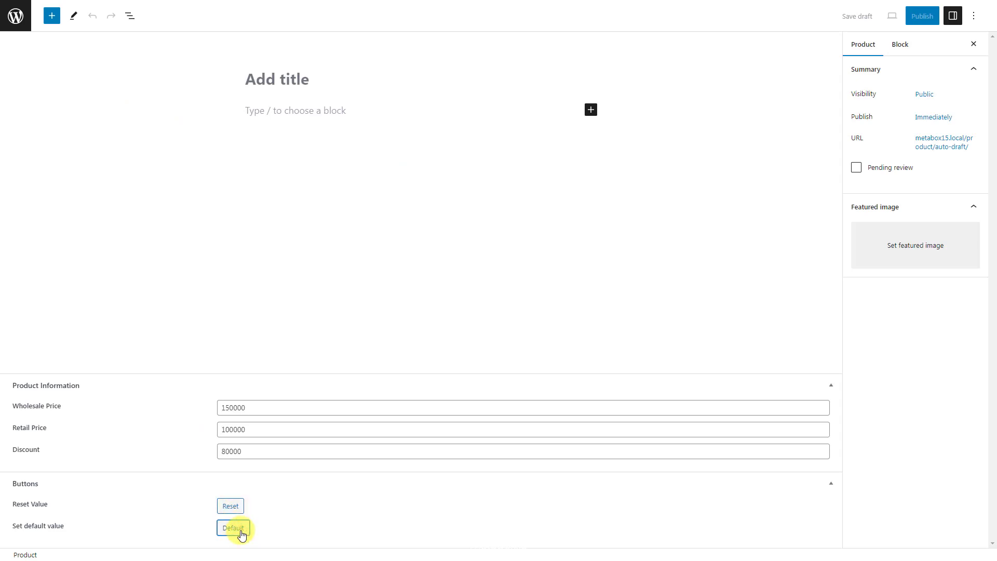